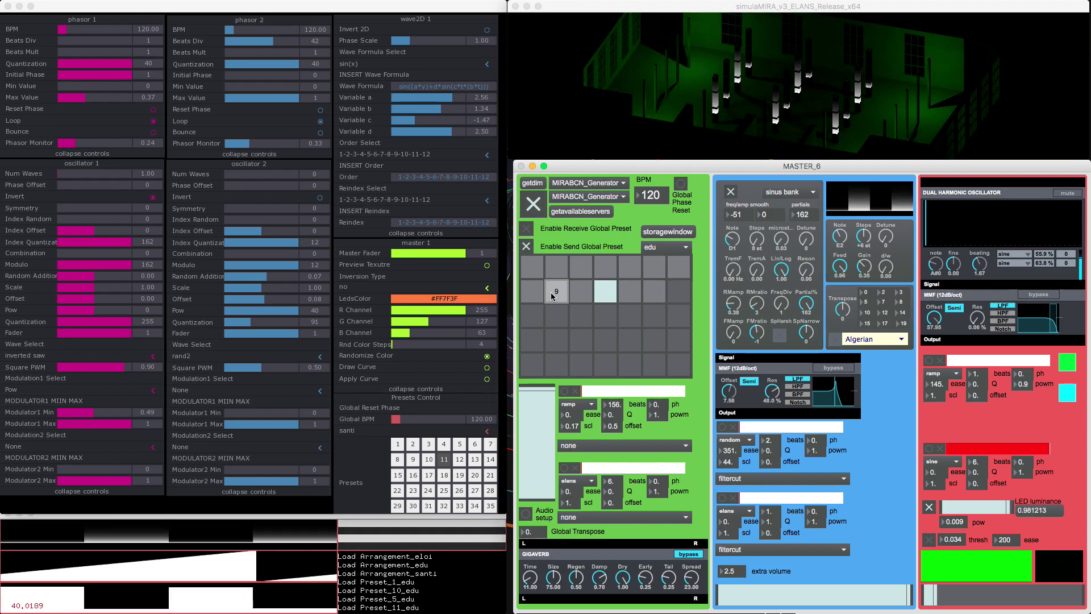
- Load preset 9 from the edu bank in the MASTER_6 global preset grid
{"action": "left_click", "coordinate": [552, 296]}
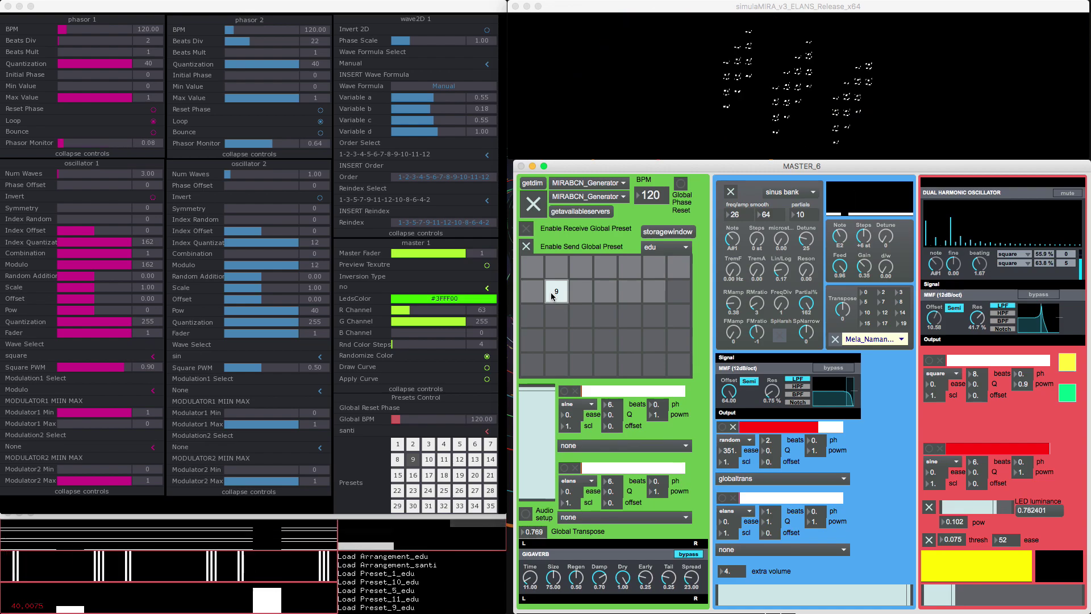
{"action": "left_click", "coordinate": [686, 251]}
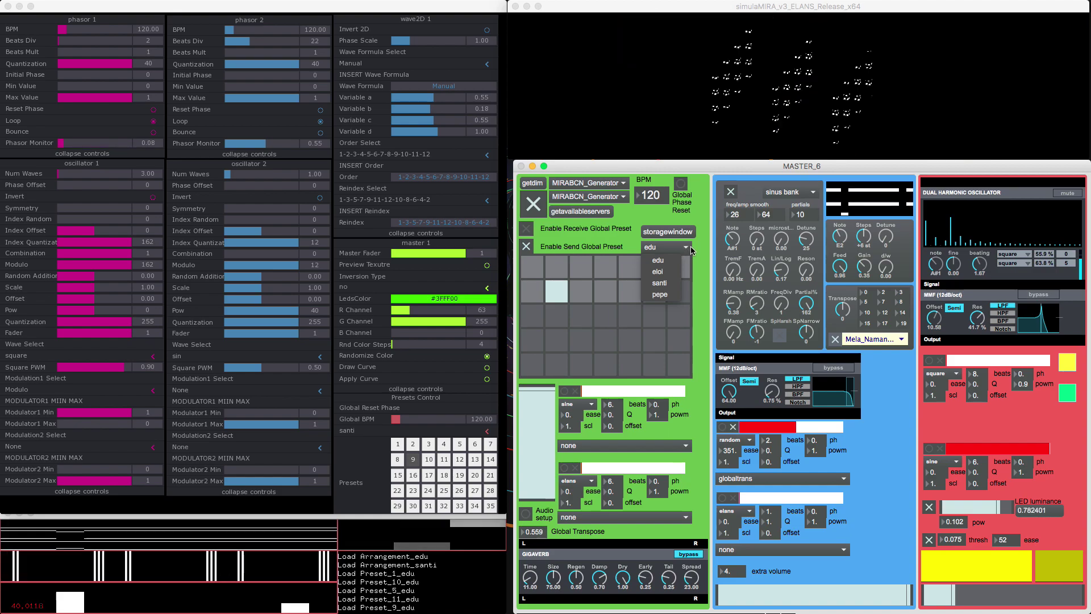
{"action": "left_click", "coordinate": [694, 250]}
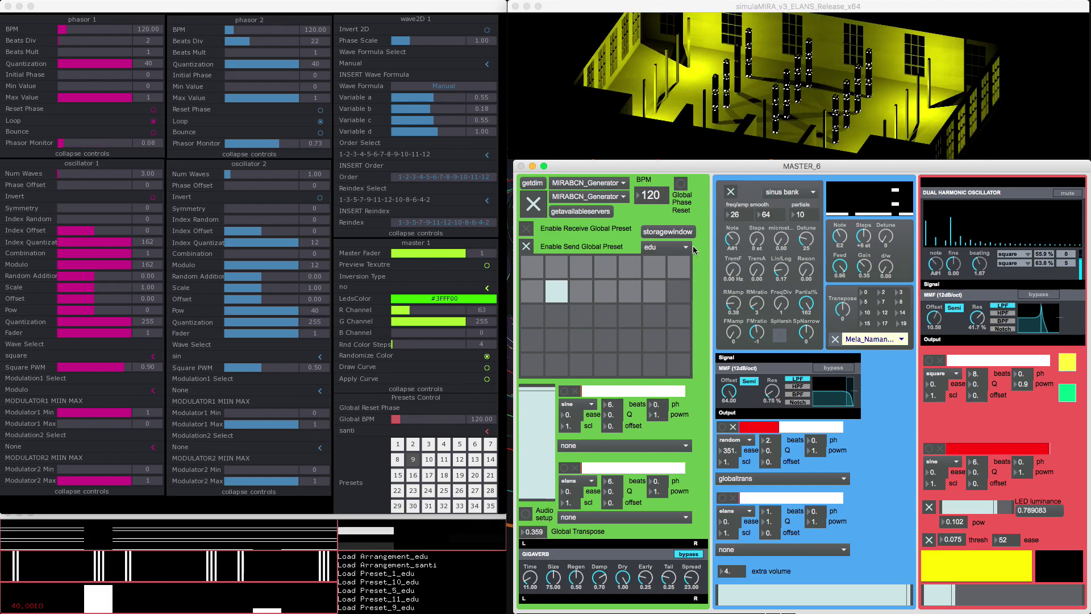
- Load preset 11 of the santi bank from the generator's own Presets Control
{"action": "left_click", "coordinate": [407, 473]}
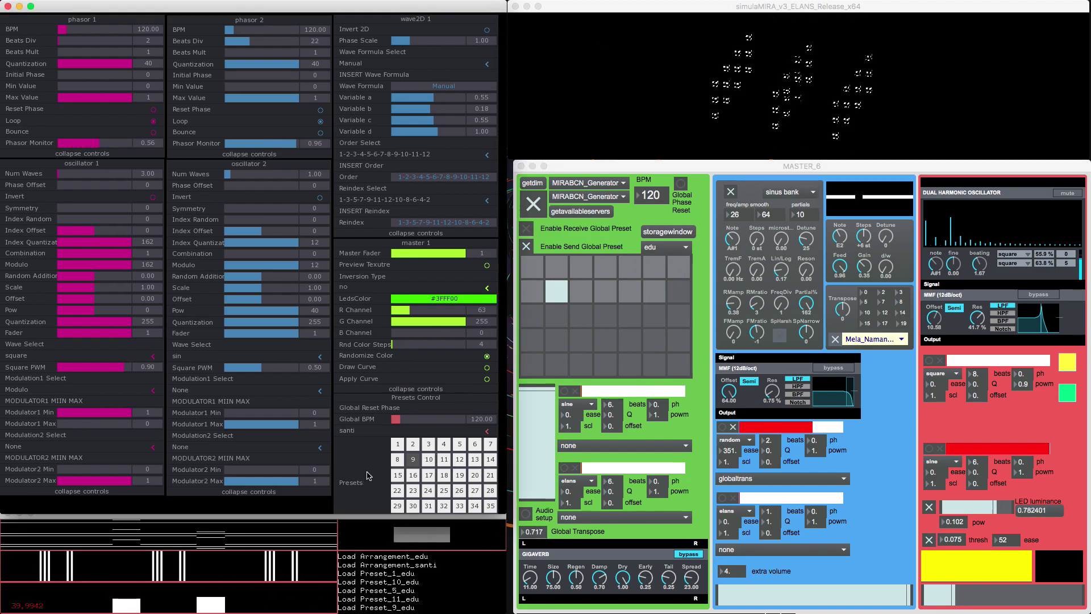
{"action": "left_click", "coordinate": [445, 460]}
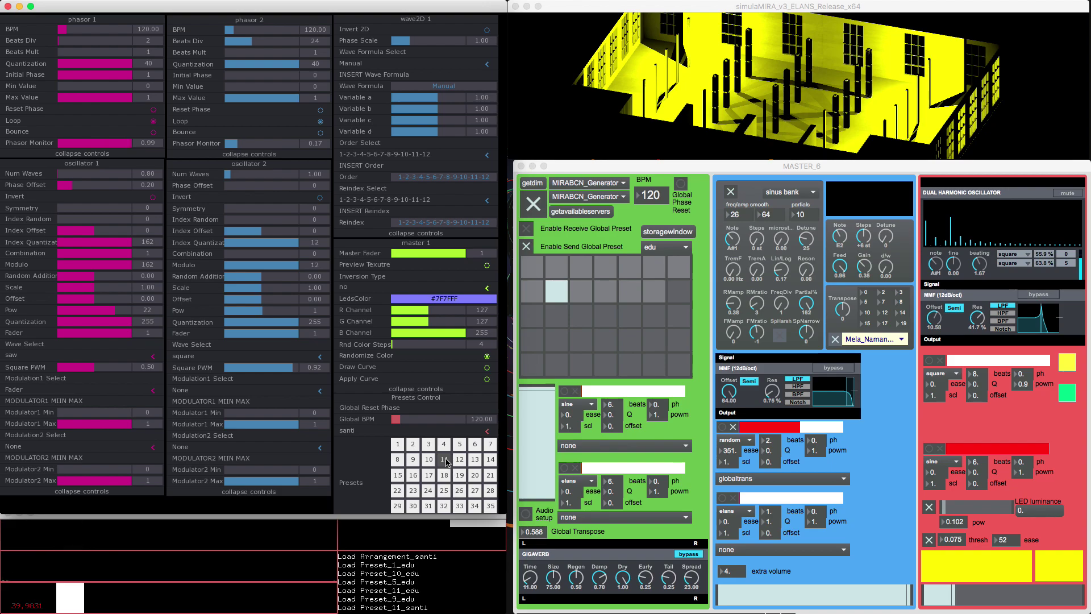
- Switch the global preset bank in MASTER_6 to santi and load presets 11 and 17 in turn
{"action": "left_click", "coordinate": [666, 248]}
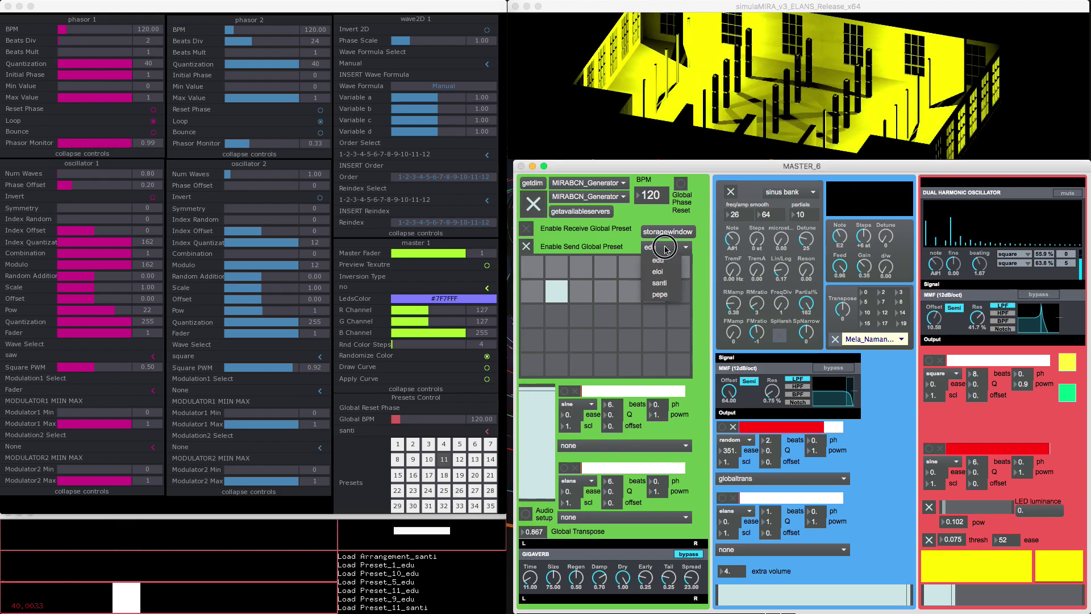
{"action": "left_click", "coordinate": [659, 283]}
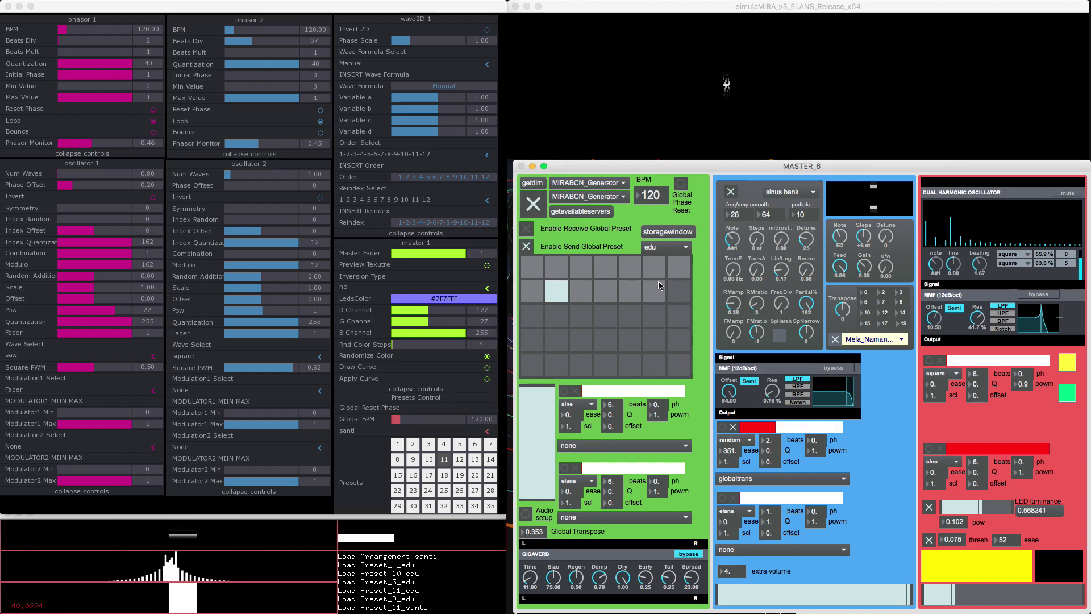
{"action": "left_click", "coordinate": [607, 293]}
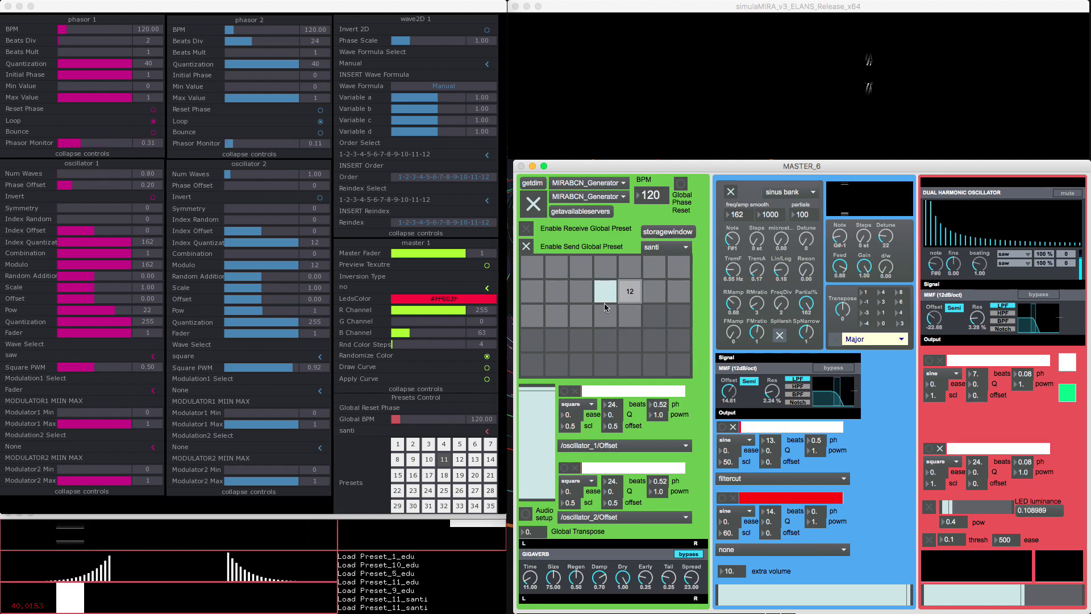
{"action": "left_click", "coordinate": [574, 317]}
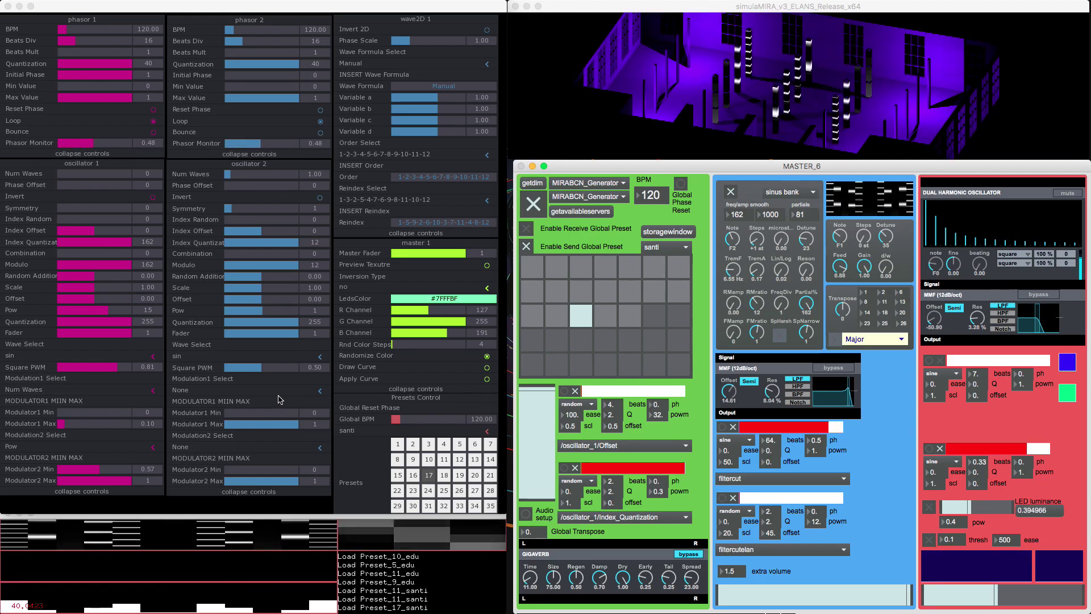
- Vary oscillator 2's Random Addition and Pow, and set oscillator 1's Random Addition to about -0.03
{"action": "left_click", "coordinate": [268, 279]}
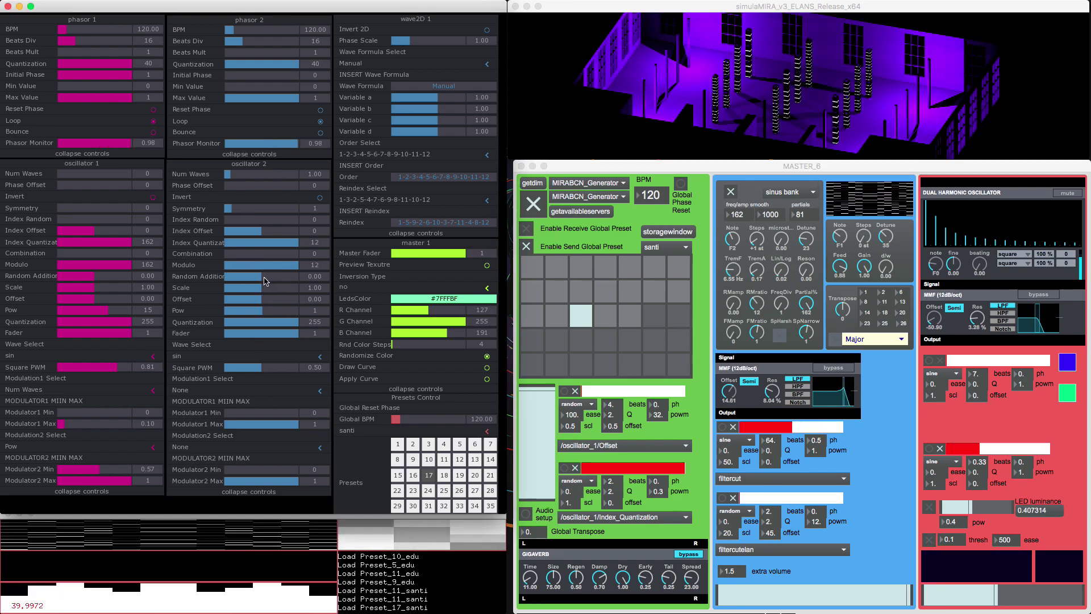
{"action": "left_click", "coordinate": [268, 278]}
{"action": "left_click_drag", "start_coordinate": [283, 278], "coordinate": [243, 286]}
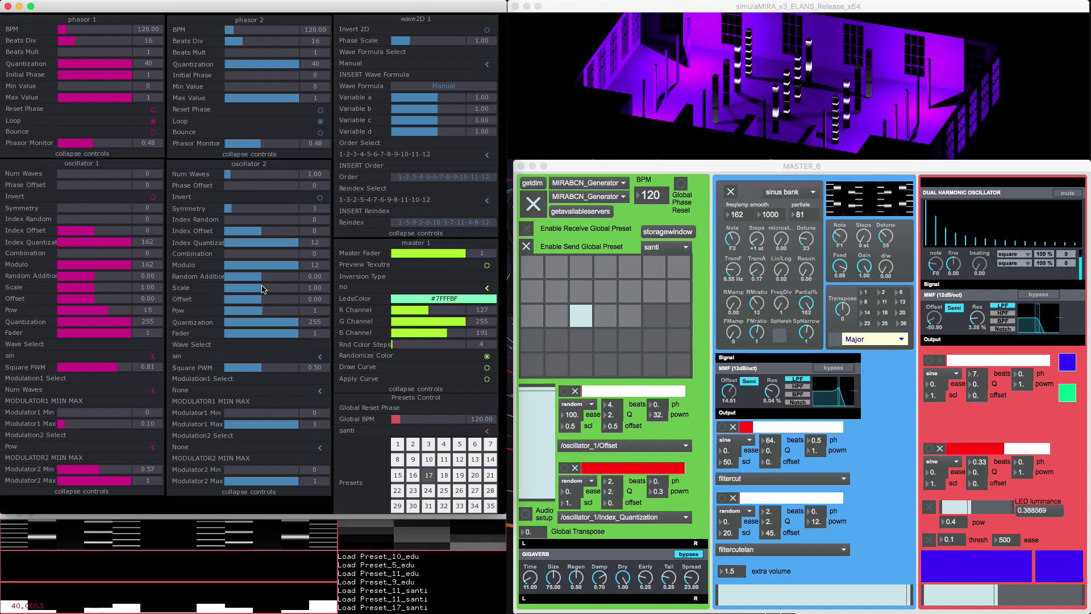
{"action": "left_click_drag", "start_coordinate": [277, 314], "coordinate": [286, 314]}
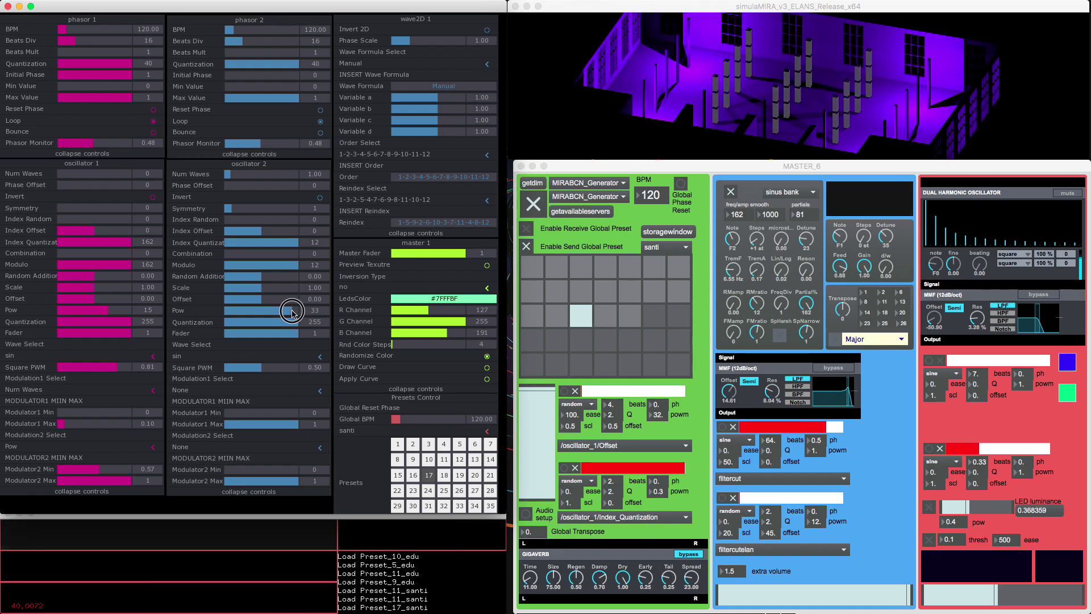
{"action": "left_click_drag", "start_coordinate": [287, 315], "coordinate": [262, 315]}
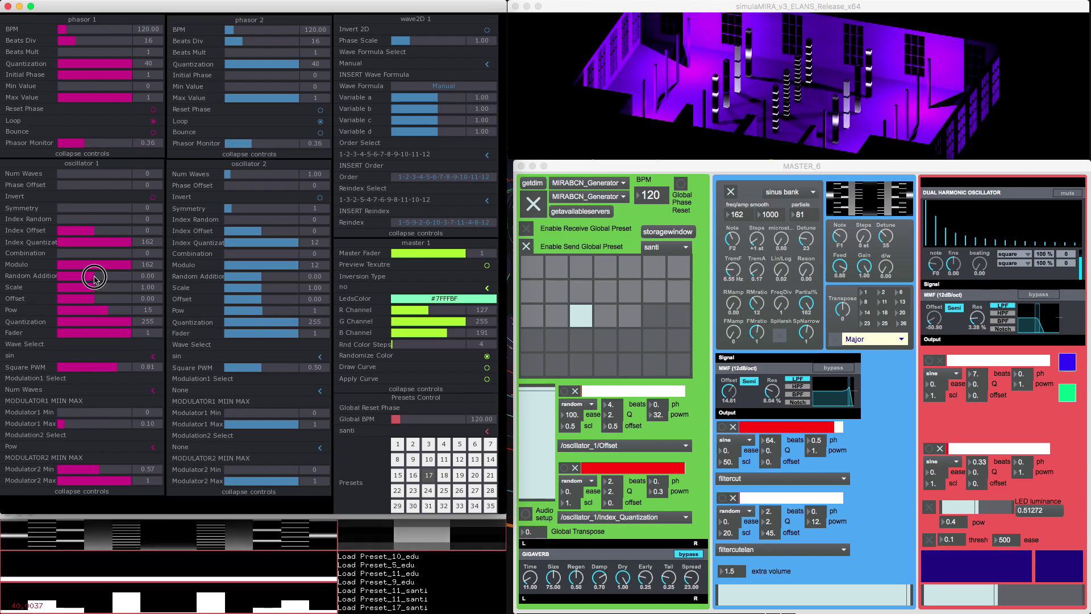
{"action": "mouse_move", "coordinate": [103, 278]}
{"action": "left_mouse_down"}
{"action": "mouse_move", "coordinate": [126, 278]}
{"action": "mouse_move", "coordinate": [63, 278]}
{"action": "mouse_move", "coordinate": [131, 279]}
{"action": "mouse_move", "coordinate": [94, 277]}
{"action": "left_mouse_up"}
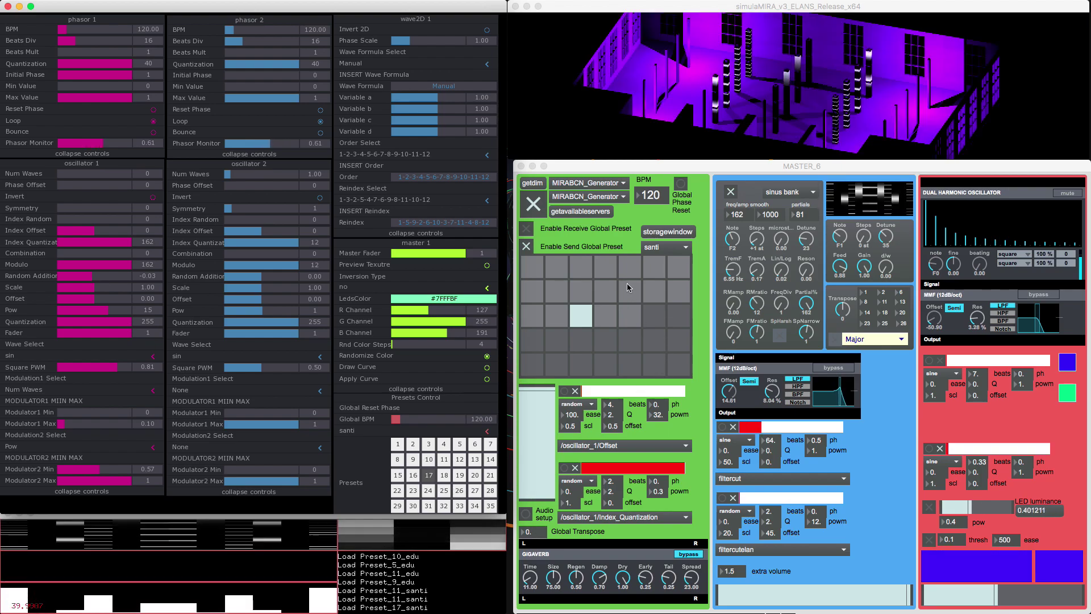
- Load preset 13 from the santi bank in the global preset grid
{"action": "left_click", "coordinate": [657, 301]}
{"action": "left_click", "coordinate": [656, 292]}
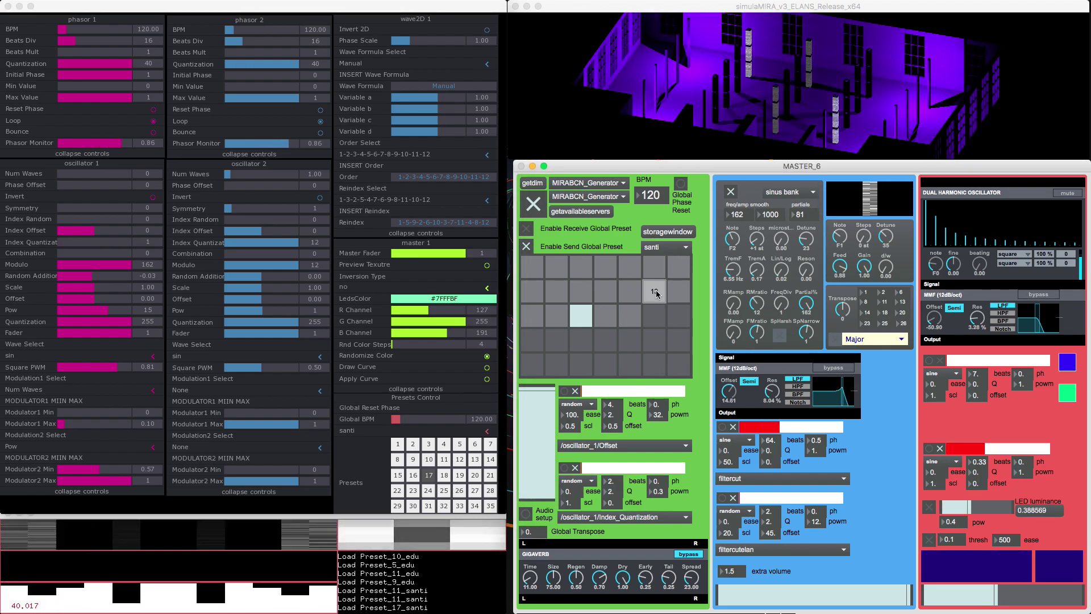
{"action": "left_click", "coordinate": [655, 293]}
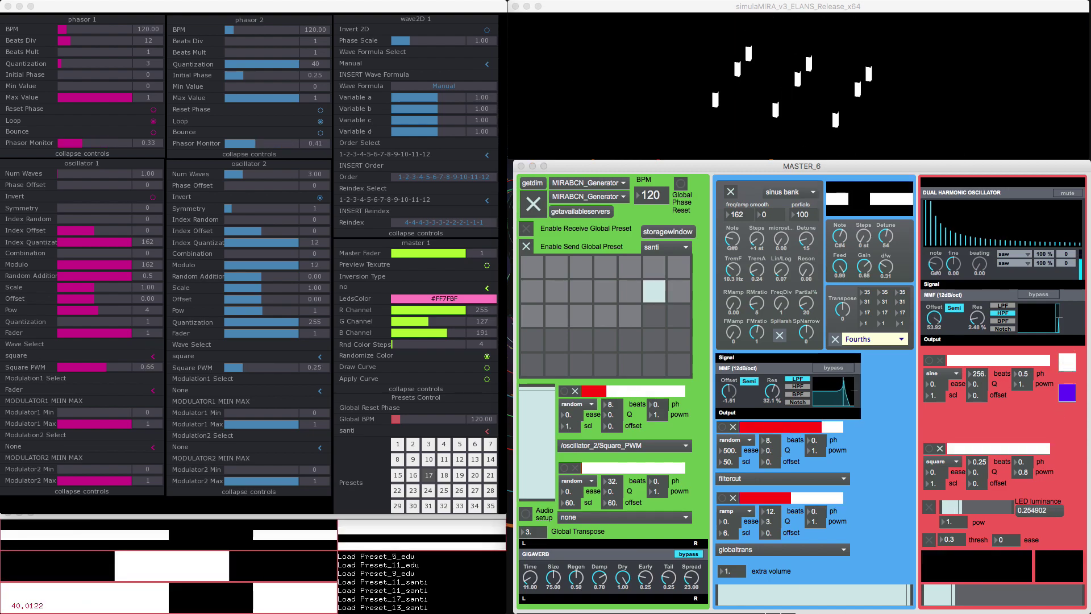
- Change the upper light color swatch to blue with the color wheel and close the color picker
{"action": "left_click", "coordinate": [1068, 363]}
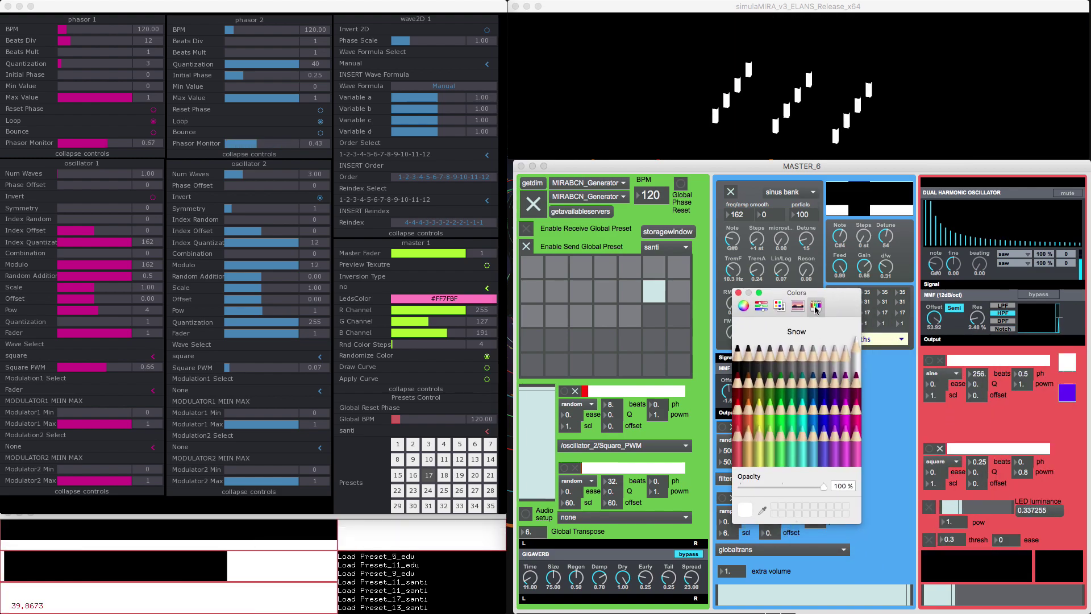
{"action": "left_click", "coordinate": [744, 306]}
{"action": "left_click_drag", "start_coordinate": [797, 356], "coordinate": [765, 426]}
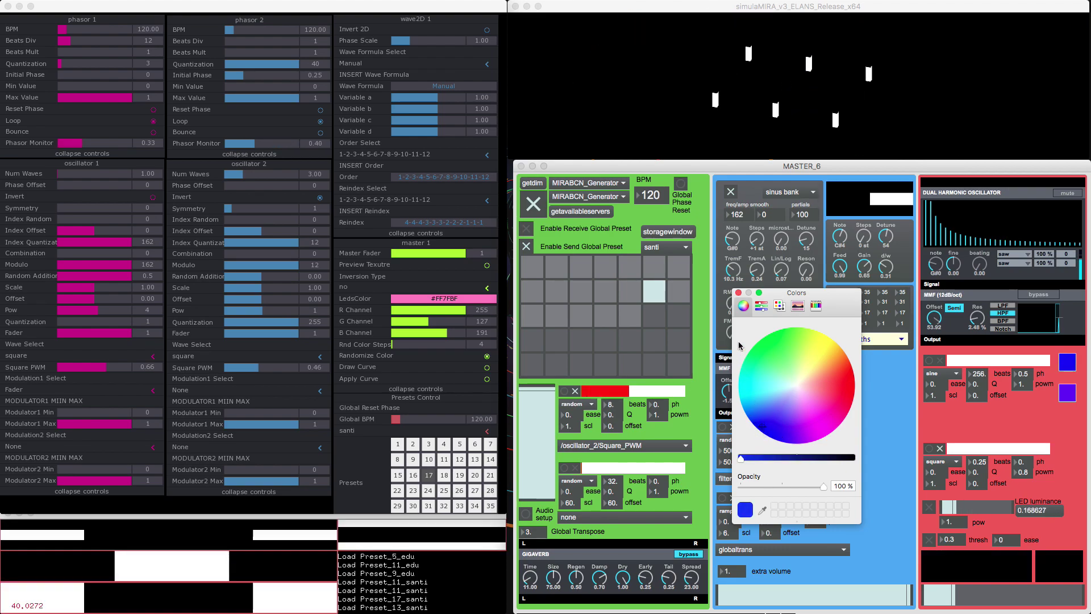
{"action": "left_click", "coordinate": [739, 293]}
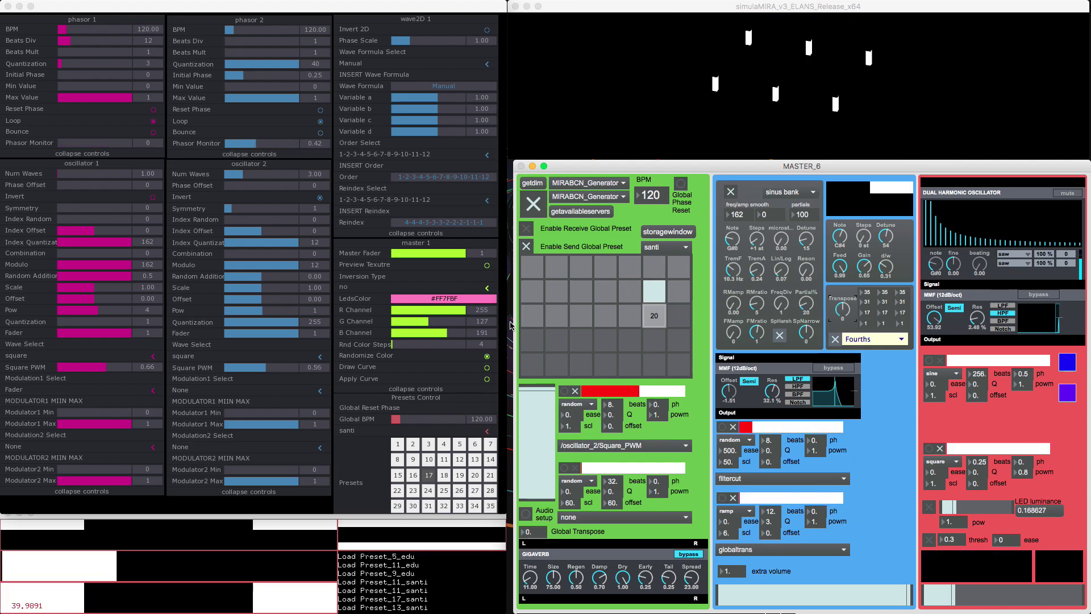
- Load preset 15 from the santi bank, and preset 10 from the eloi bank
{"action": "left_click", "coordinate": [534, 316]}
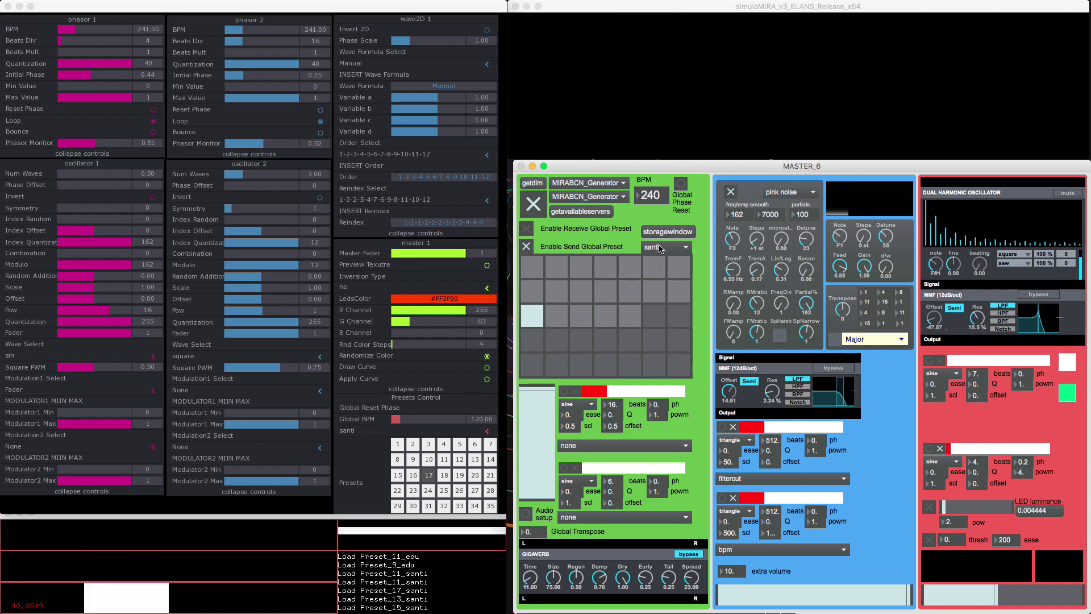
{"action": "left_click", "coordinate": [660, 248]}
{"action": "left_click", "coordinate": [659, 273]}
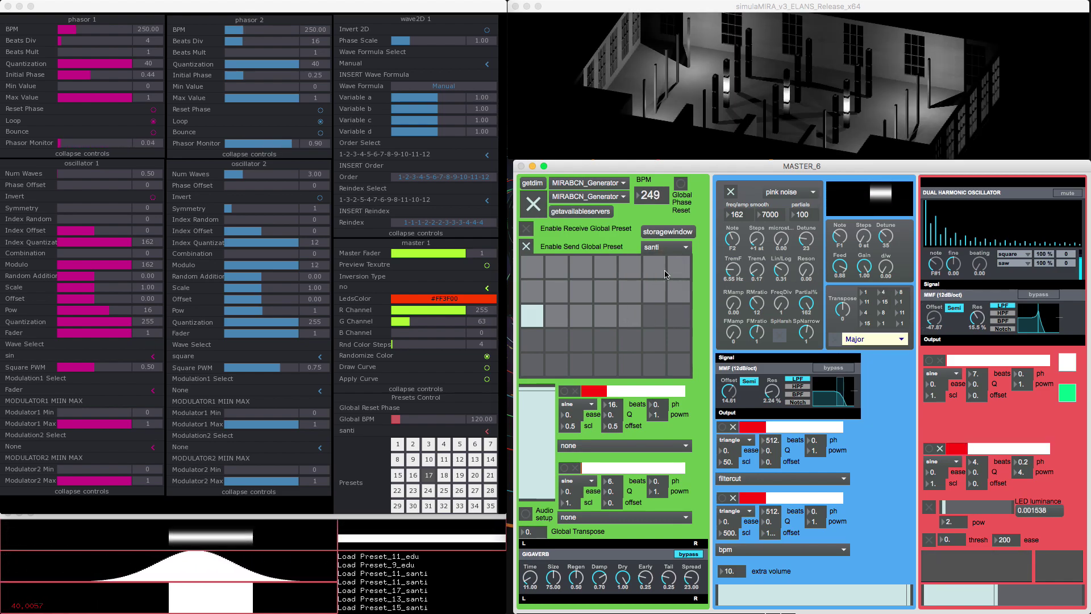
{"action": "left_click", "coordinate": [578, 291]}
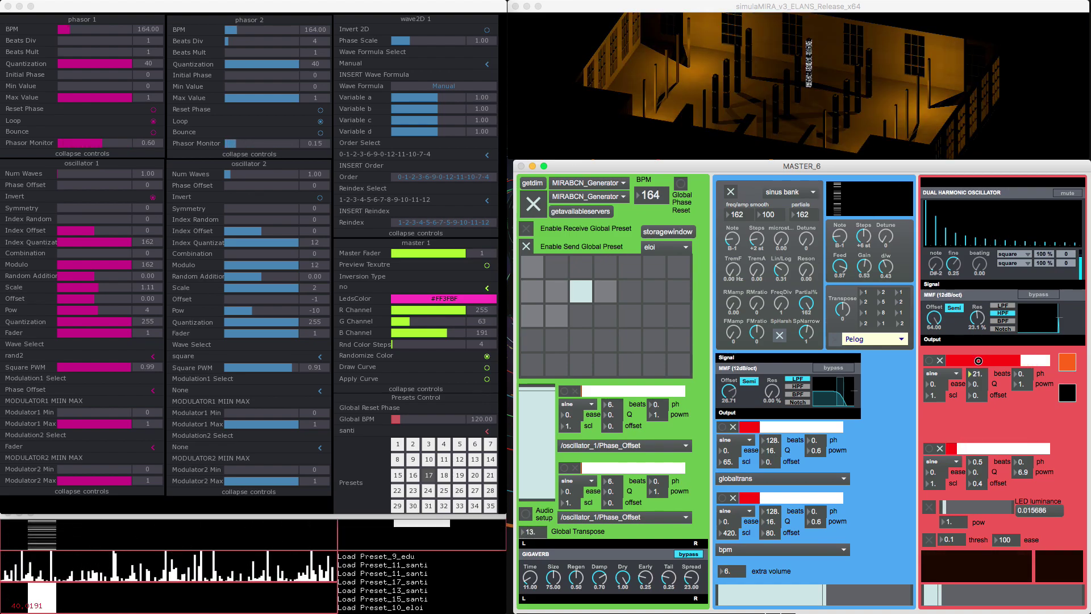
- Change the lower light color swatch to red and on to green with the color wheel, and close the color picker
{"action": "left_click", "coordinate": [1070, 392]}
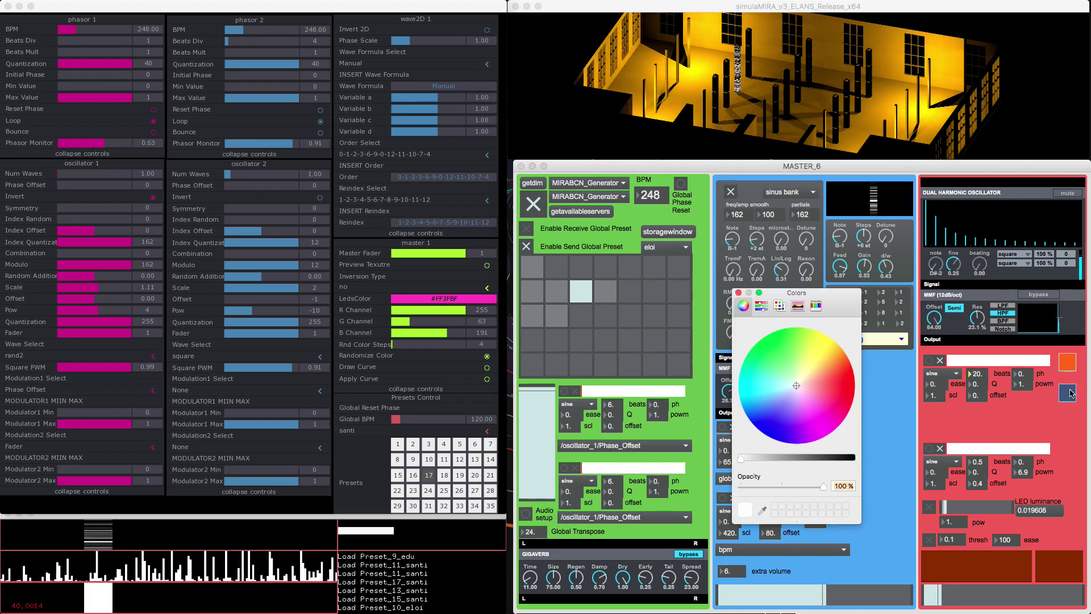
{"action": "left_click_drag", "start_coordinate": [805, 384], "coordinate": [846, 380]}
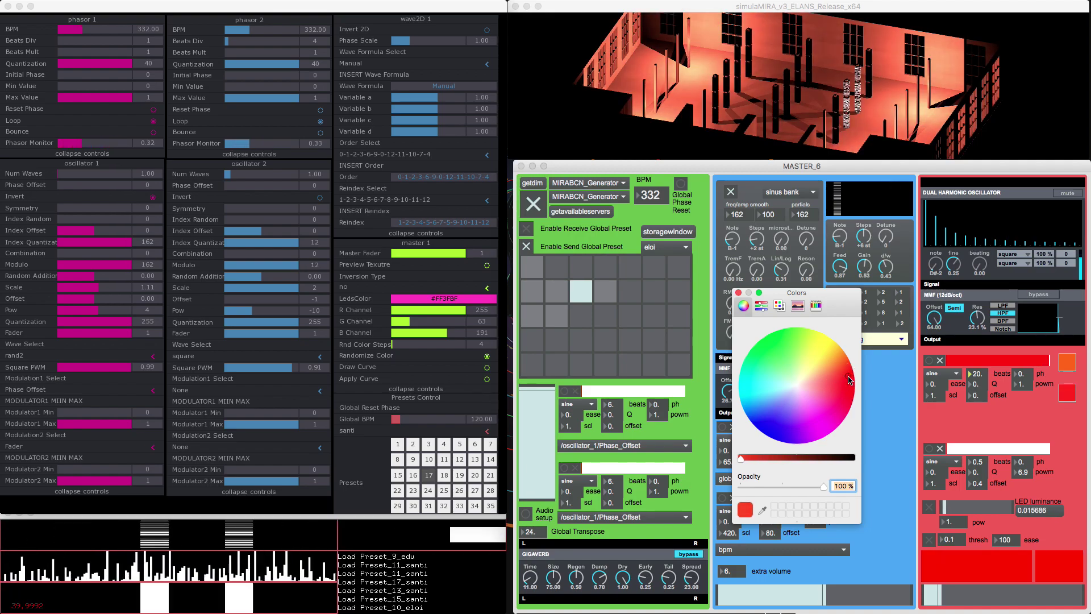
{"action": "left_click_drag", "start_coordinate": [773, 384], "coordinate": [760, 340]}
{"action": "left_click", "coordinate": [738, 293]}
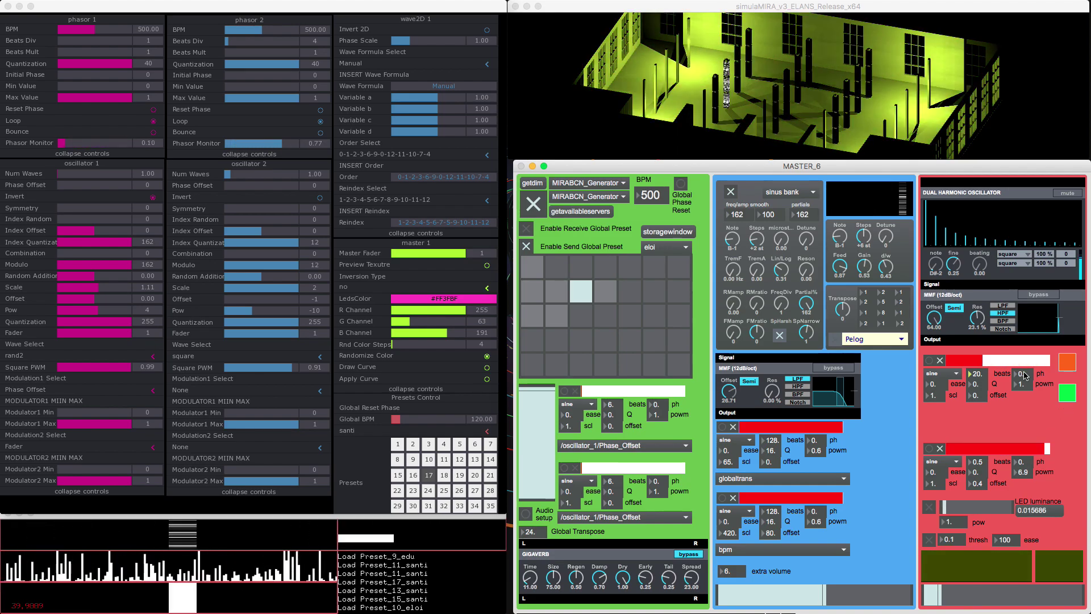
- Load preset 8 from the eloi bank in the global preset grid
{"action": "left_click", "coordinate": [534, 293]}
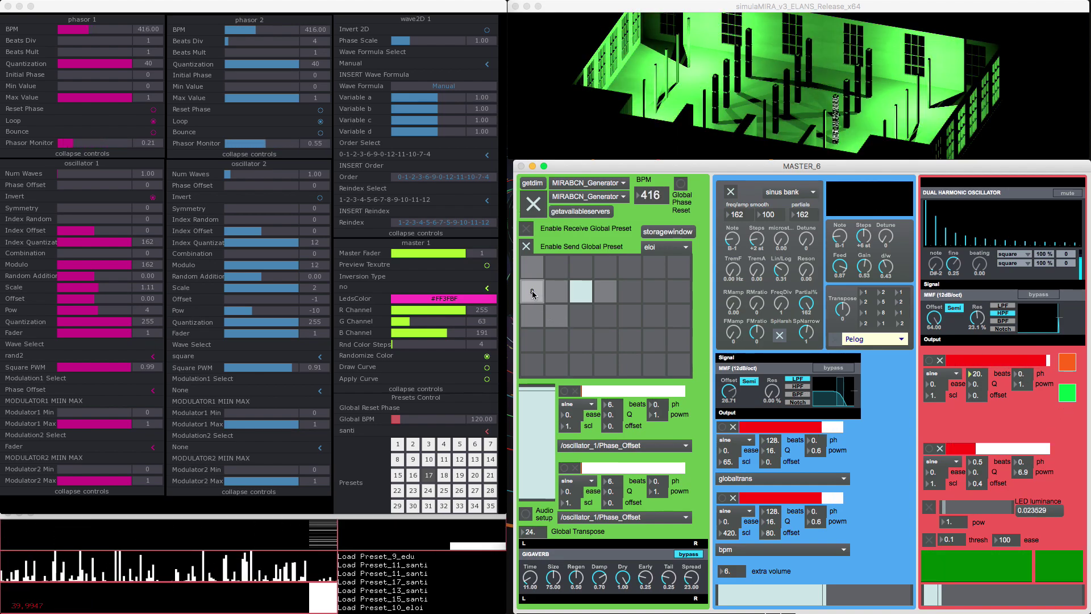
{"action": "left_click", "coordinate": [533, 293]}
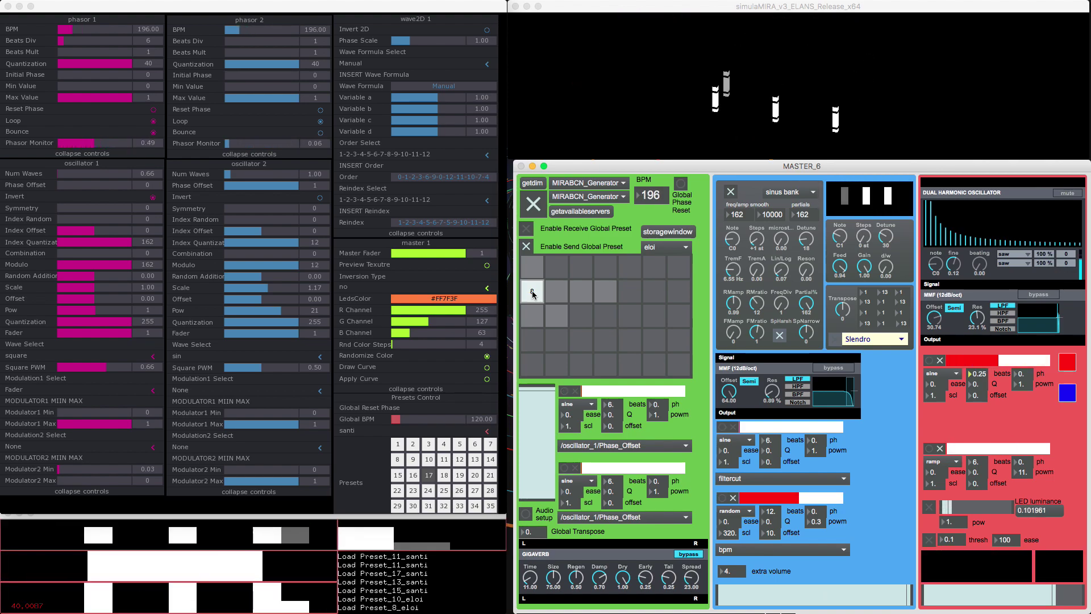
- Vary oscillator 1's Square PWM up and down, ending at about 0.59
{"action": "left_click", "coordinate": [100, 371]}
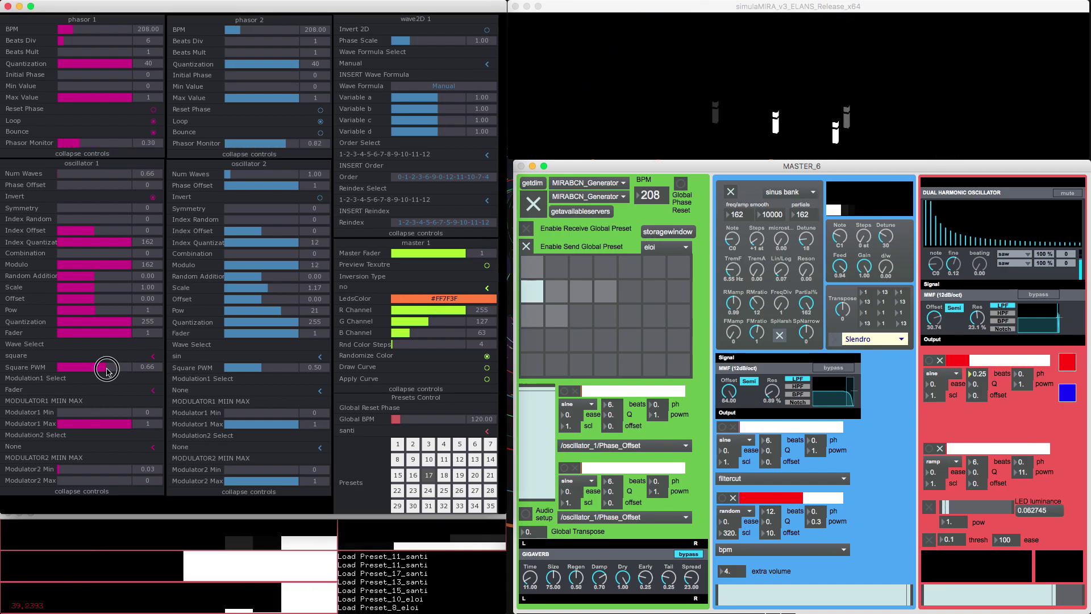
{"action": "mouse_move", "coordinate": [108, 372]}
{"action": "left_mouse_down"}
{"action": "mouse_move", "coordinate": [71, 370]}
{"action": "mouse_move", "coordinate": [127, 370]}
{"action": "left_mouse_up"}
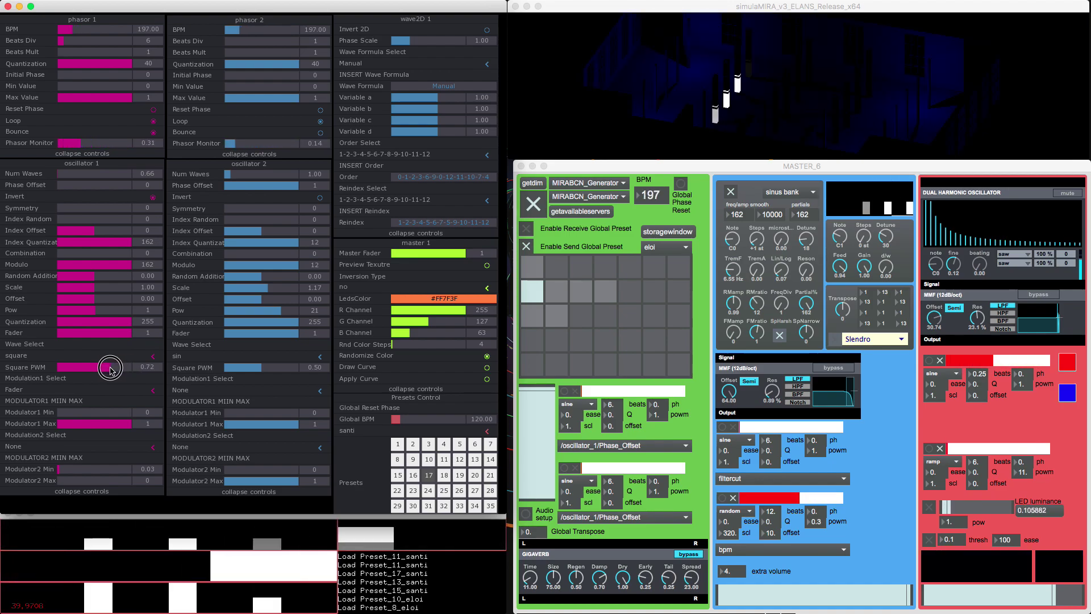
{"action": "mouse_move", "coordinate": [112, 371]}
{"action": "left_mouse_down"}
{"action": "mouse_move", "coordinate": [83, 372]}
{"action": "mouse_move", "coordinate": [103, 373]}
{"action": "left_mouse_up"}
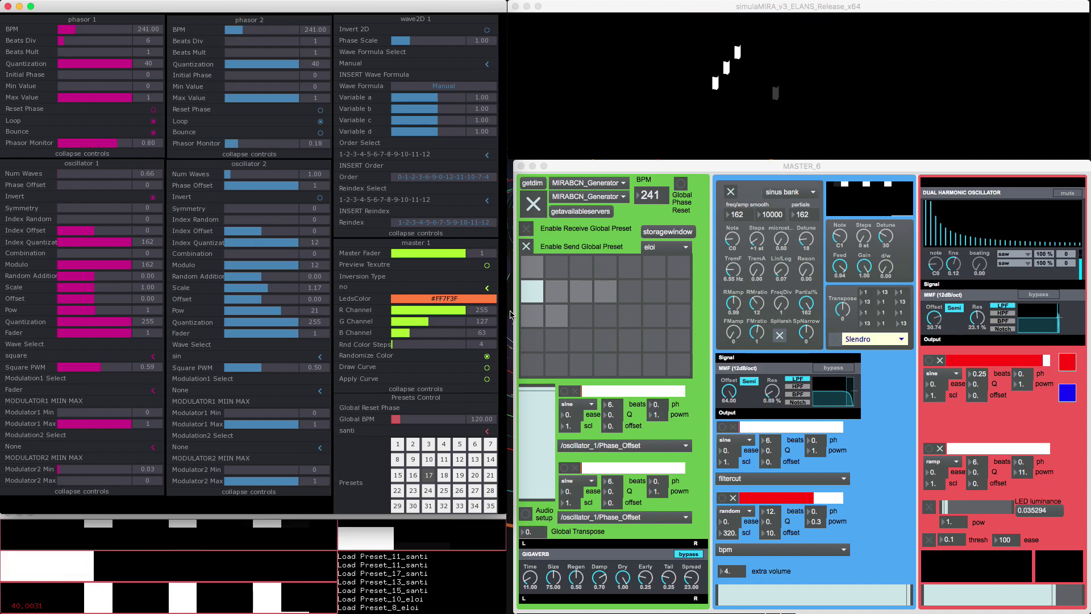
- Load presets 15, 1 and 16 from the eloi bank in turn
{"action": "left_click", "coordinate": [533, 321]}
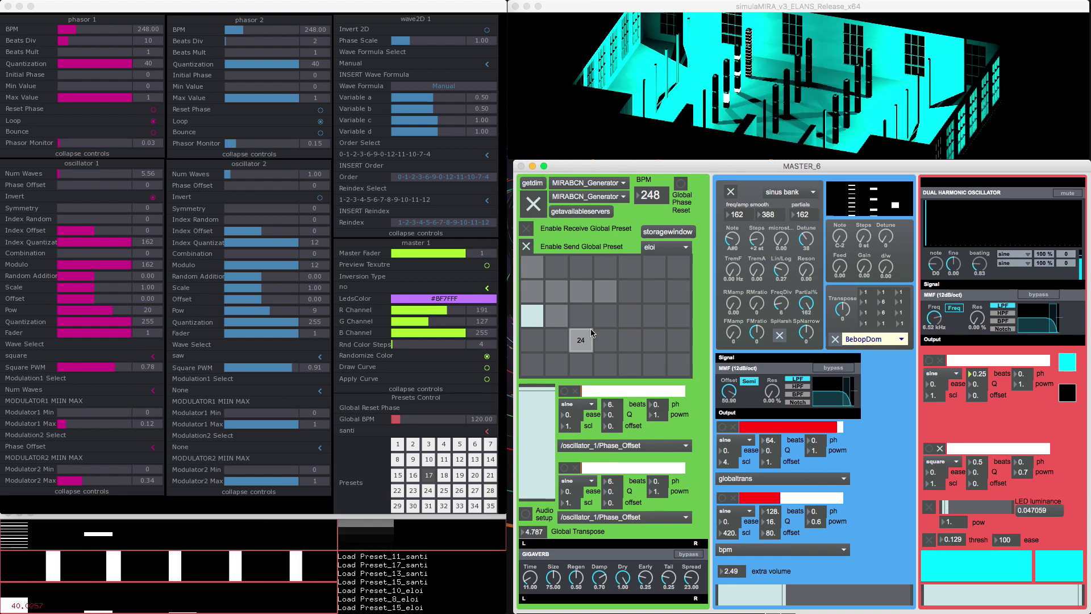
{"action": "left_click", "coordinate": [534, 265]}
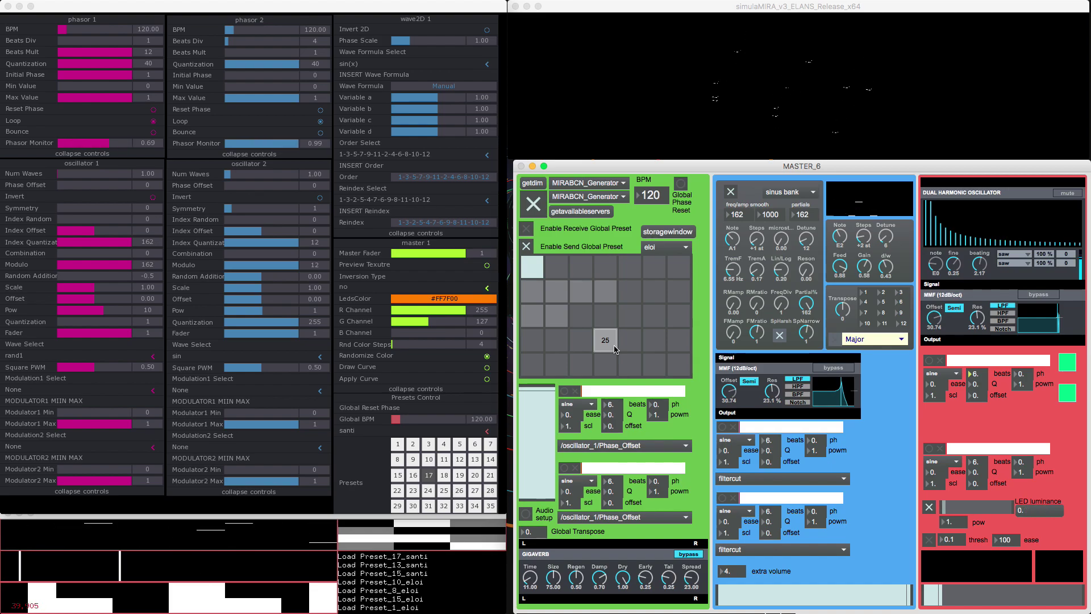
{"action": "left_click", "coordinate": [557, 316]}
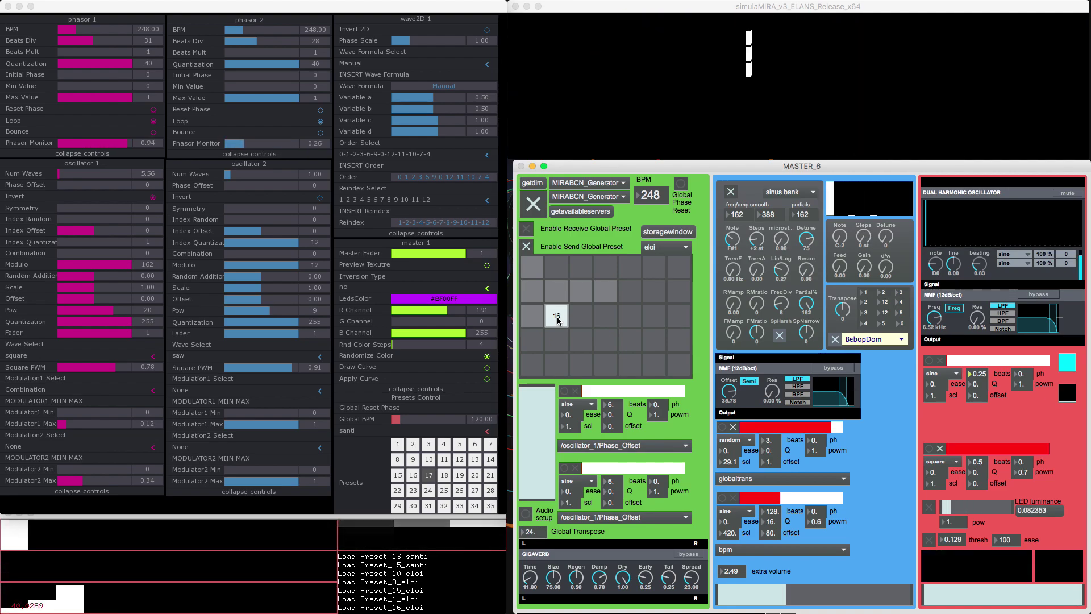
- Switch the global preset bank back to edu and load preset 1
{"action": "left_click", "coordinate": [665, 247]}
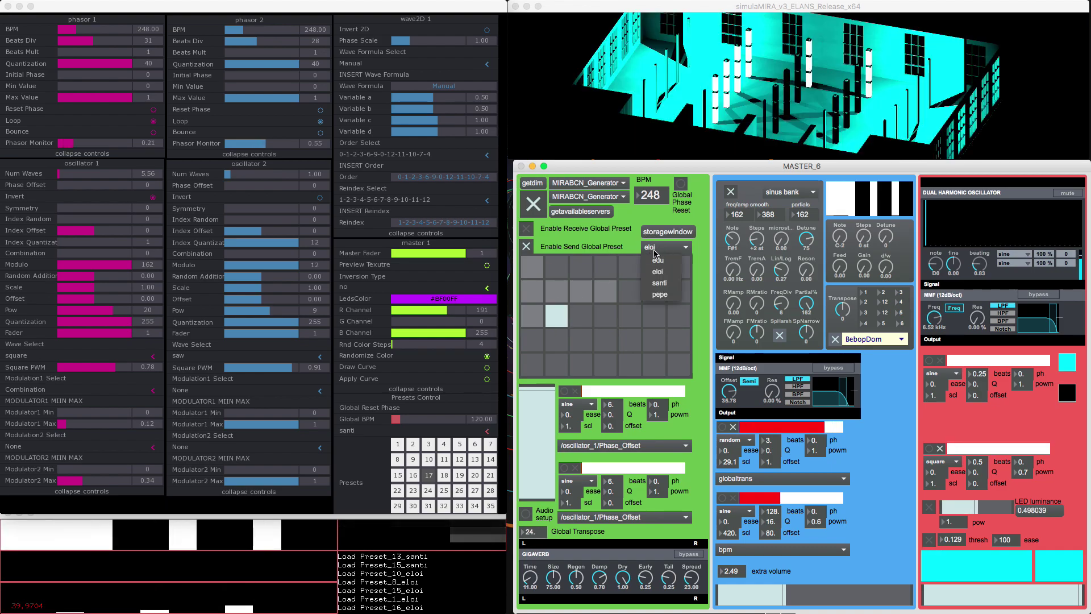
{"action": "left_click", "coordinate": [658, 260]}
{"action": "left_click", "coordinate": [535, 267]}
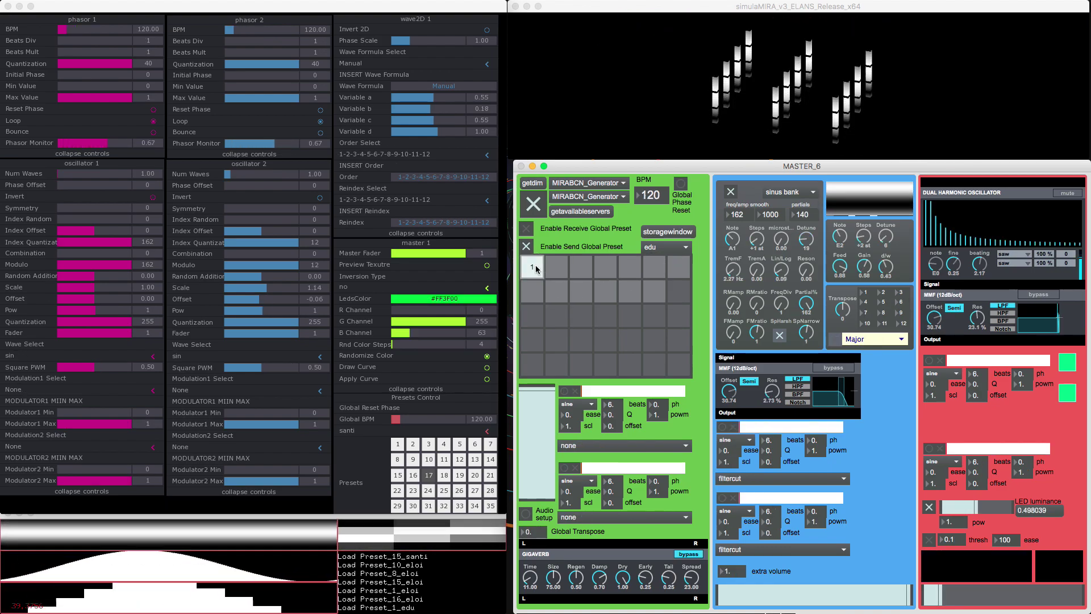
- Load presets 3, 12 and 9 from the edu bank in turn
{"action": "left_click", "coordinate": [580, 268]}
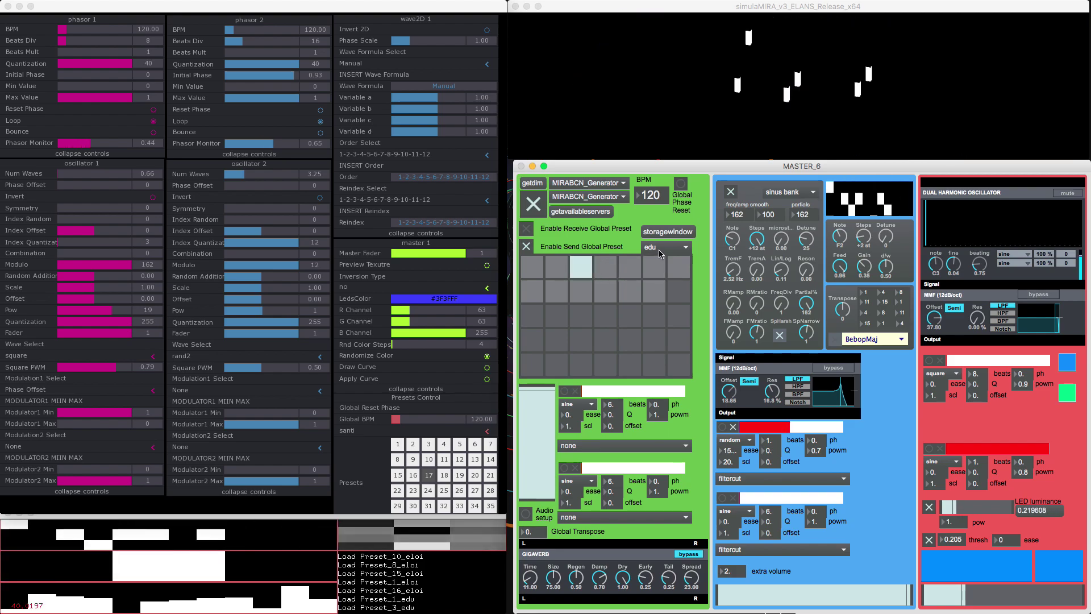
{"action": "left_click", "coordinate": [629, 293]}
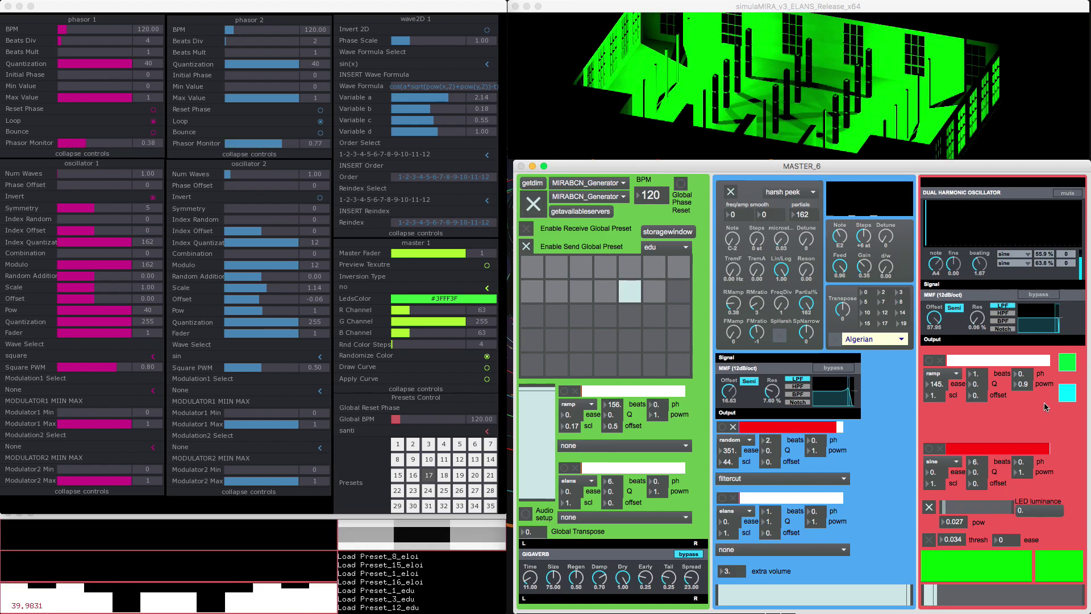
{"action": "left_click", "coordinate": [557, 293]}
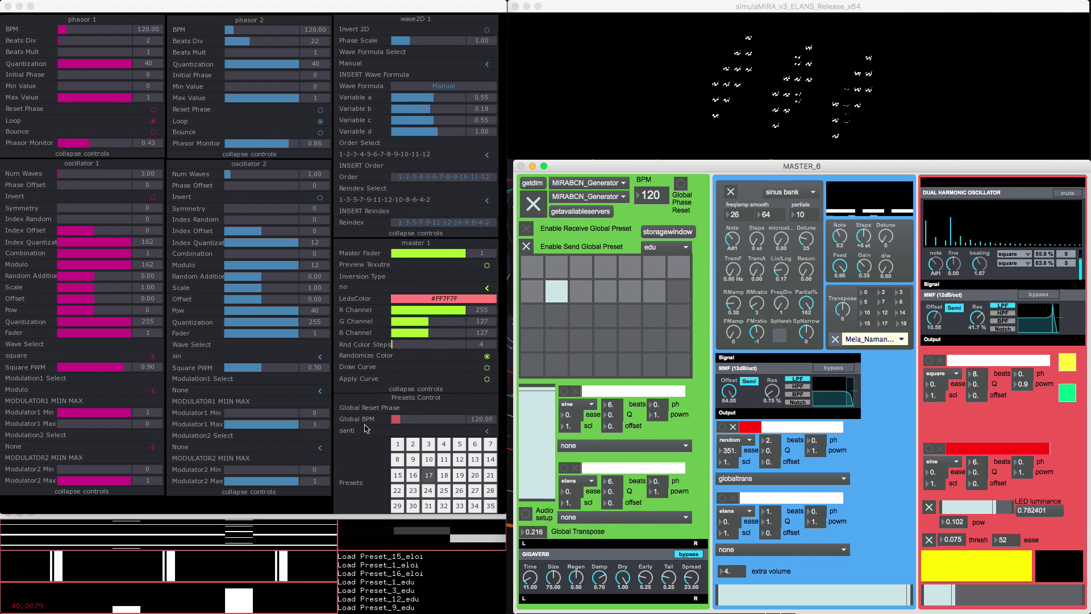
- Fade the light output's Master Fader down to 0 and pull the sound patch's main volume level to its minimum
{"action": "left_click", "coordinate": [460, 256]}
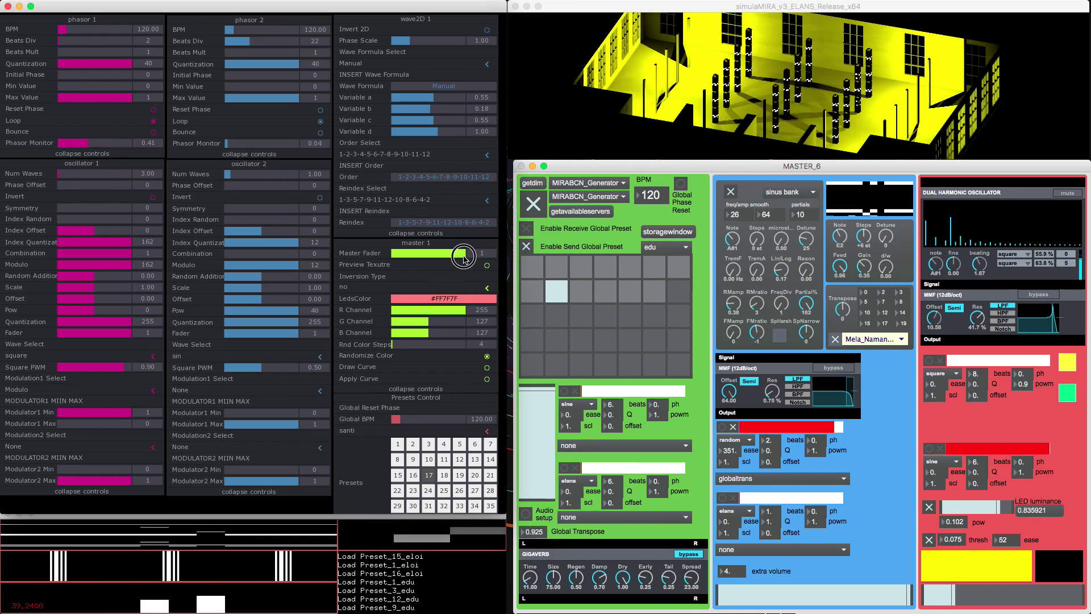
{"action": "left_click", "coordinate": [461, 257]}
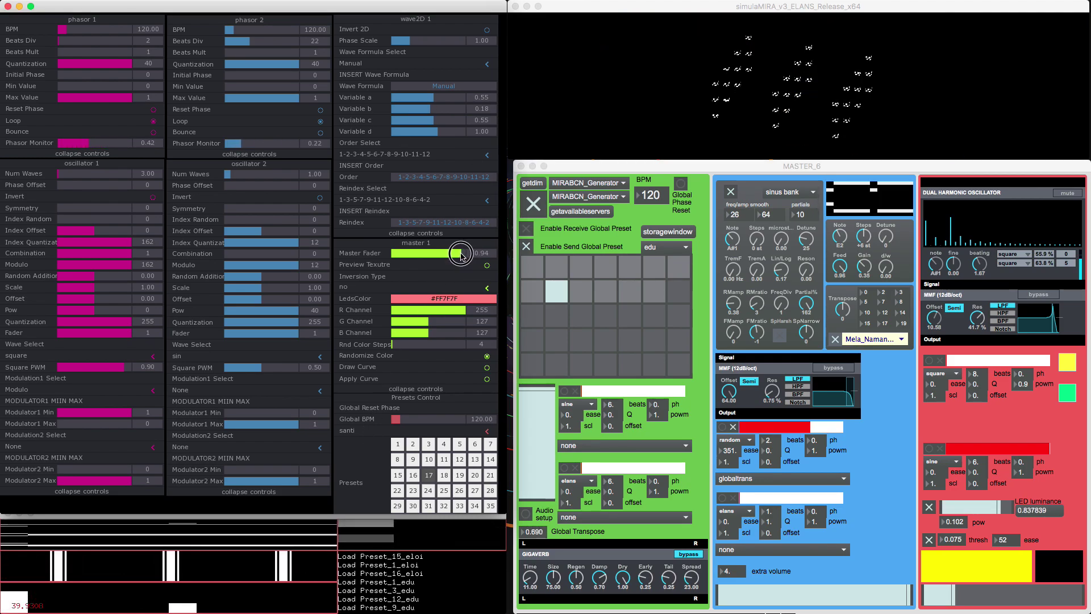
{"action": "left_click_drag", "start_coordinate": [457, 256], "coordinate": [390, 257]}
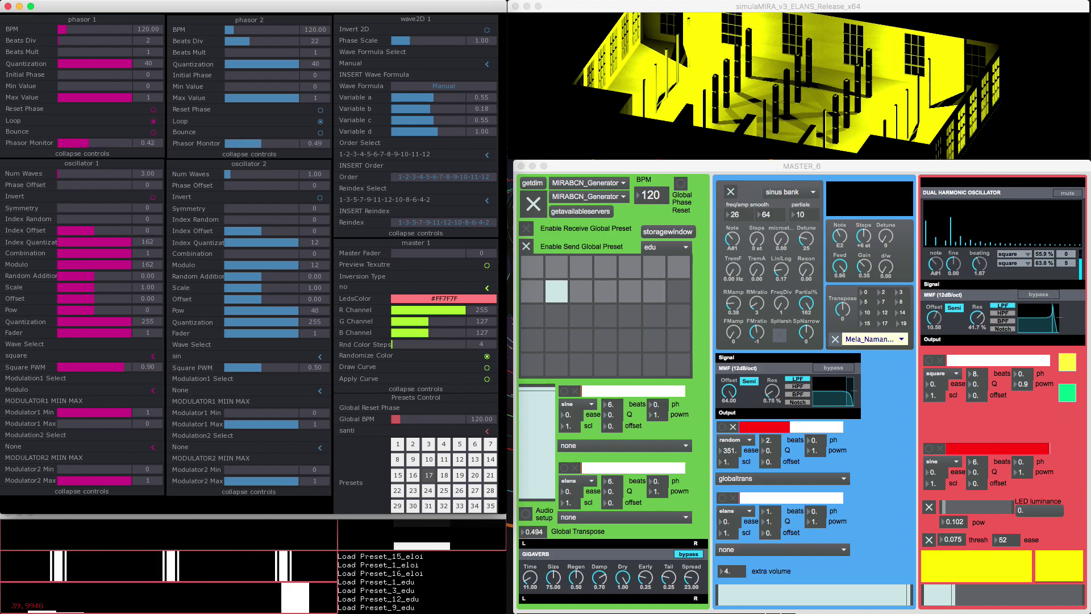
{"action": "left_click", "coordinate": [542, 405]}
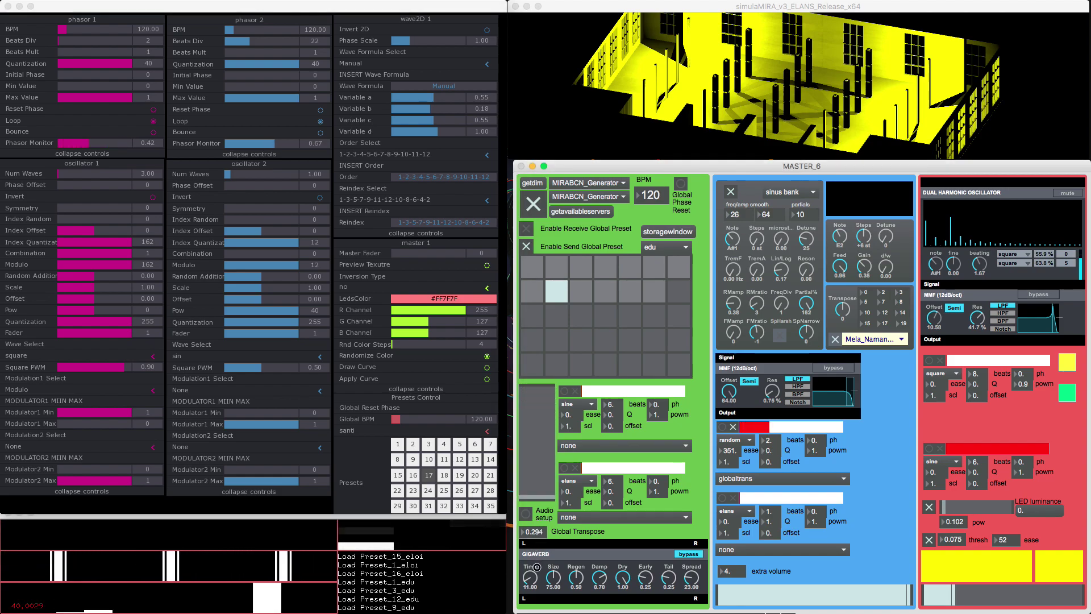